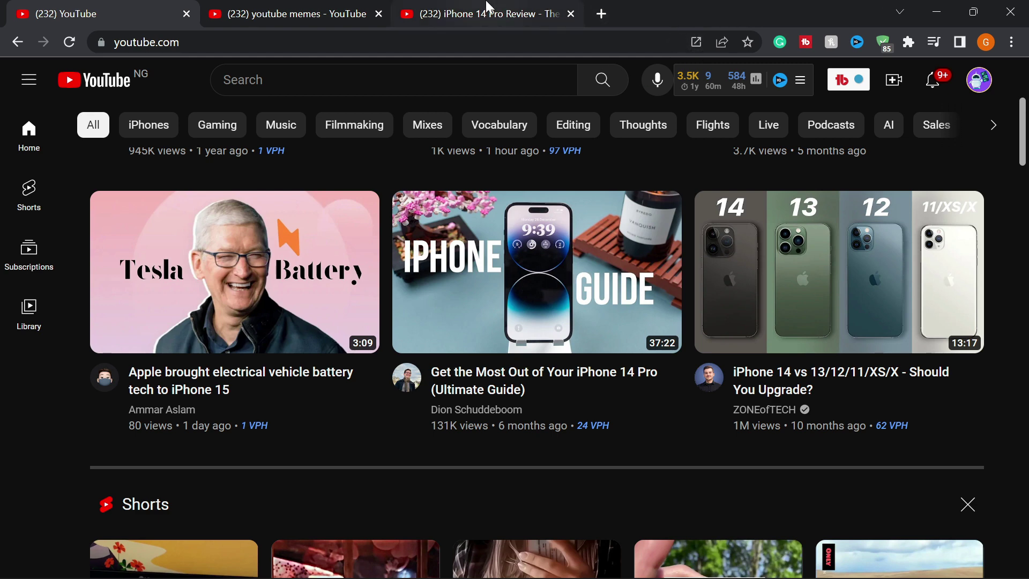
- Open greenscreenmemes.com in a new browser tab
click(286, 7)
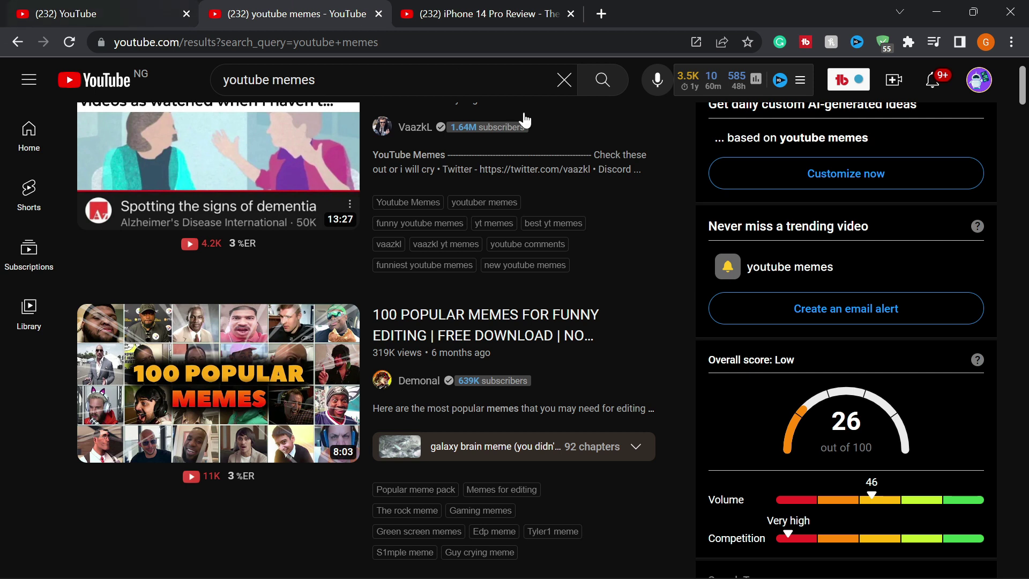
click(593, 21)
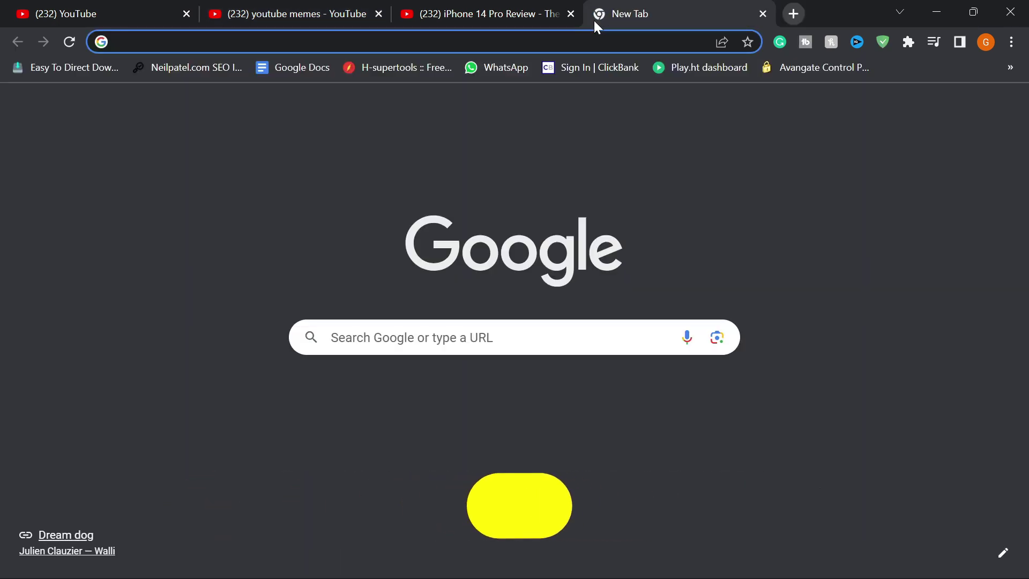
text(g)
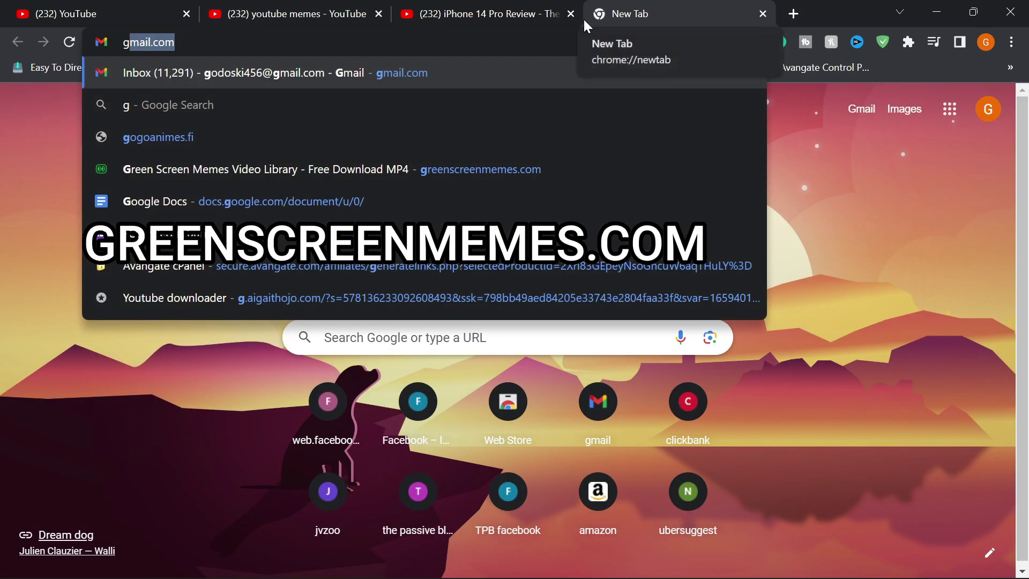
text(r)
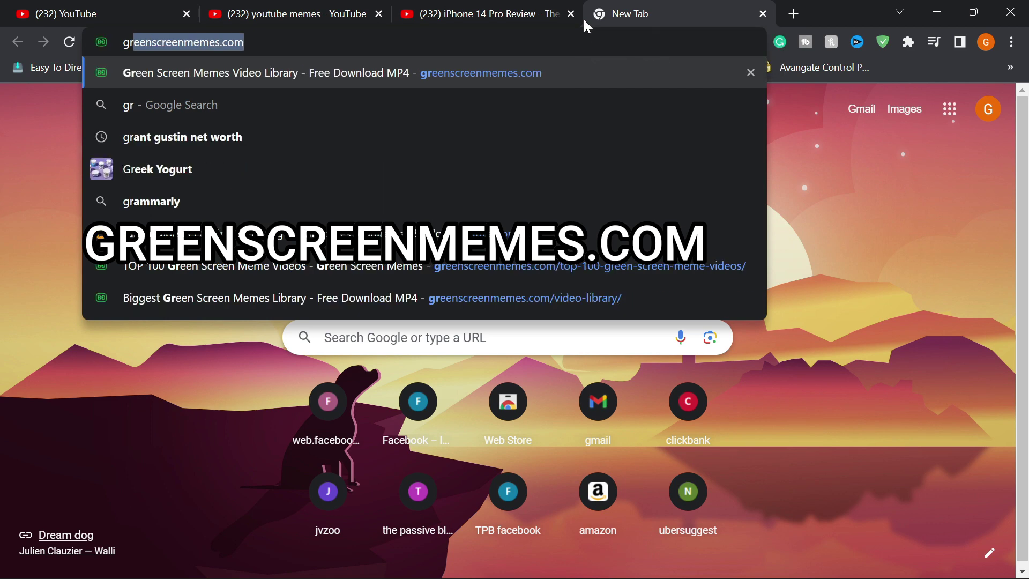
key(Return)
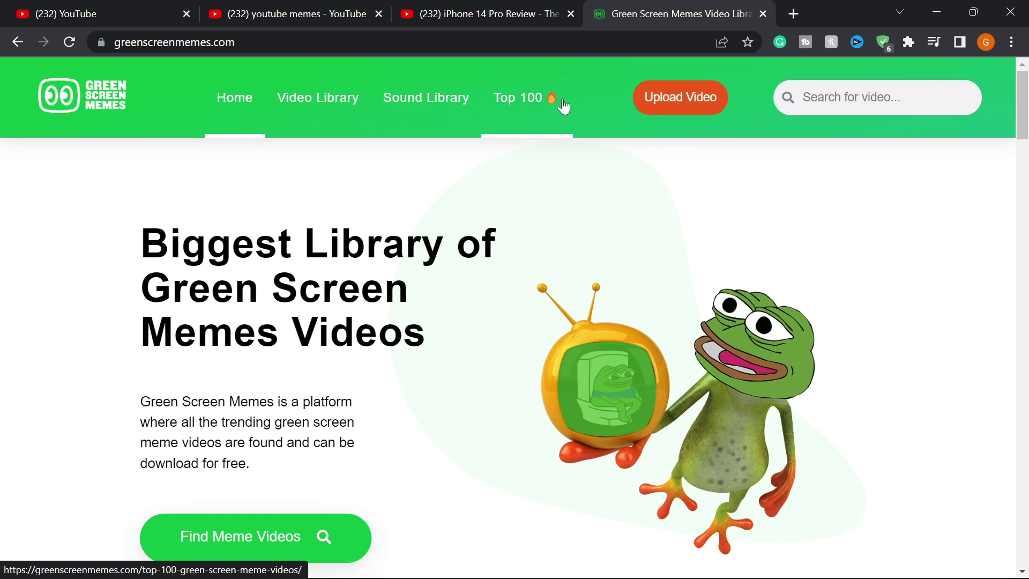
- Browse the first page of green screen meme clips in the site's Video Library
click(337, 94)
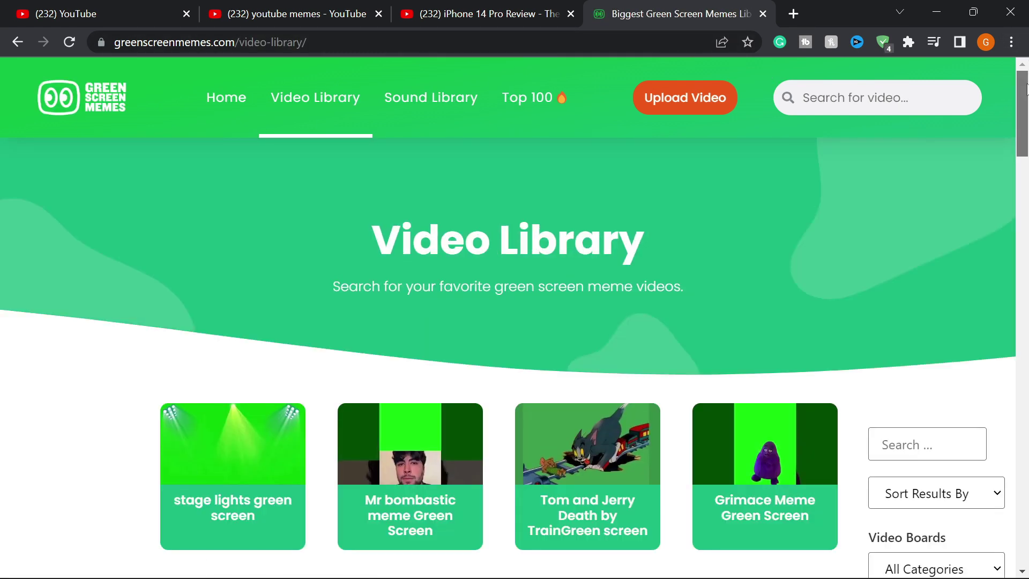
drag(1026, 88, 1026, 205)
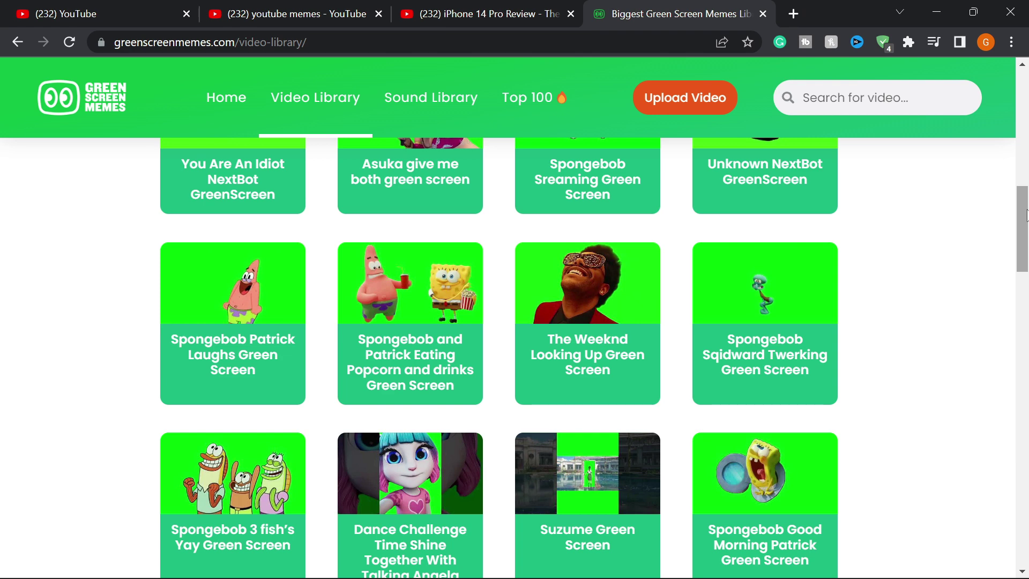
drag(1026, 204, 1015, 305)
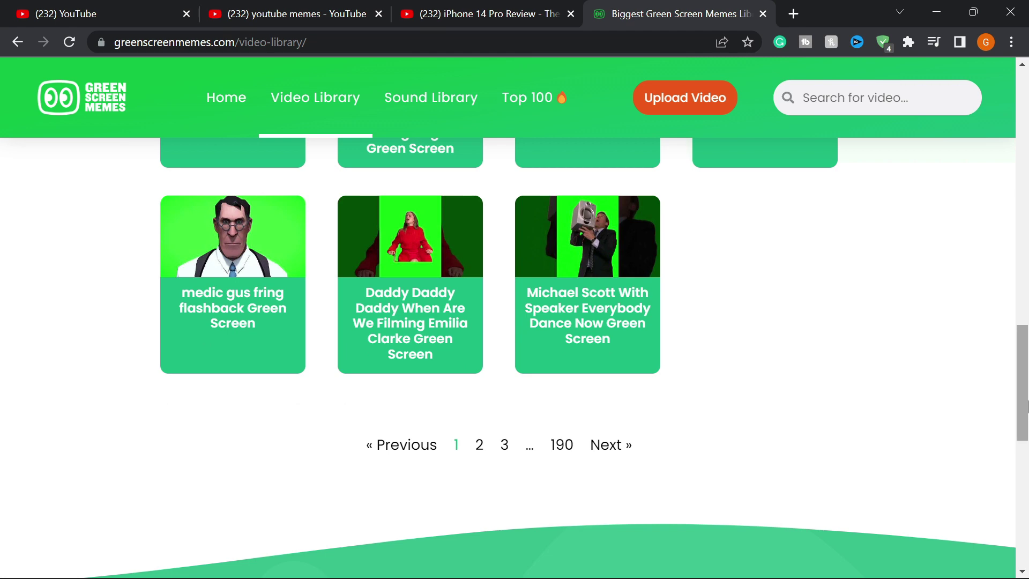
drag(1026, 405, 1007, 227)
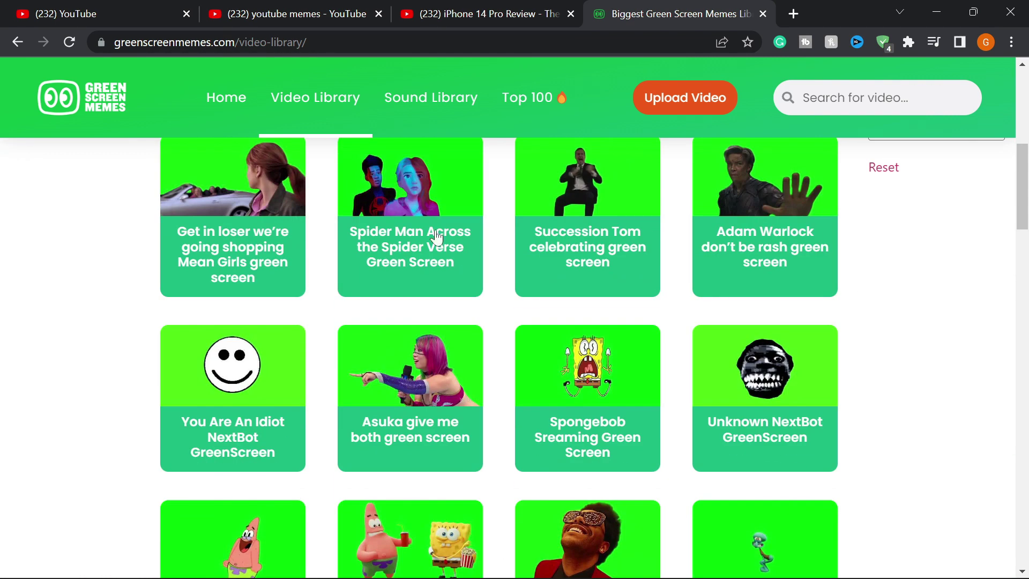
- Open the Sound Library and preview the "Broter this guy stinks", "Ohio" and "It soooooooo funny" meme sounds
click(439, 89)
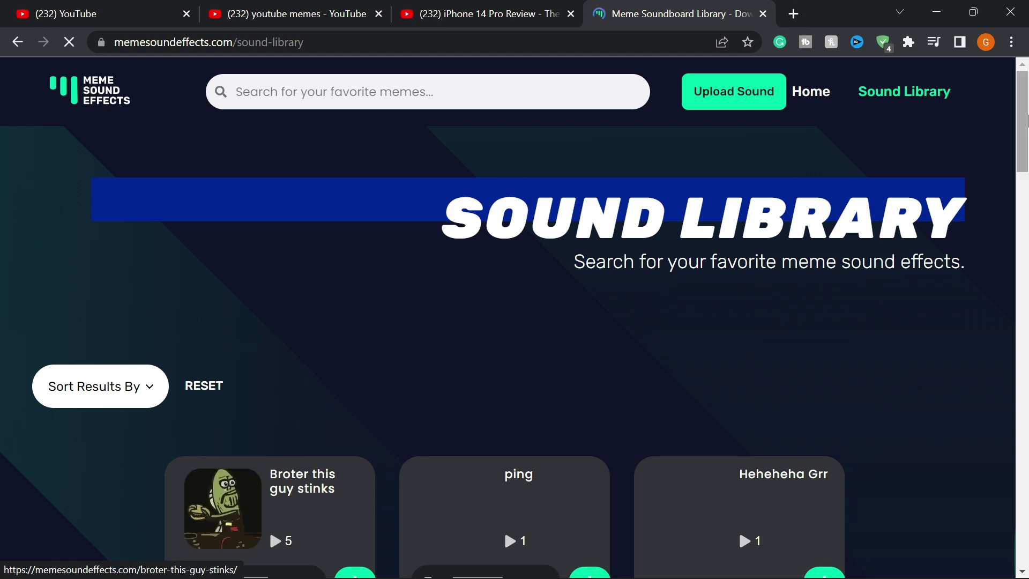
scroll(1026, 121, down, 2)
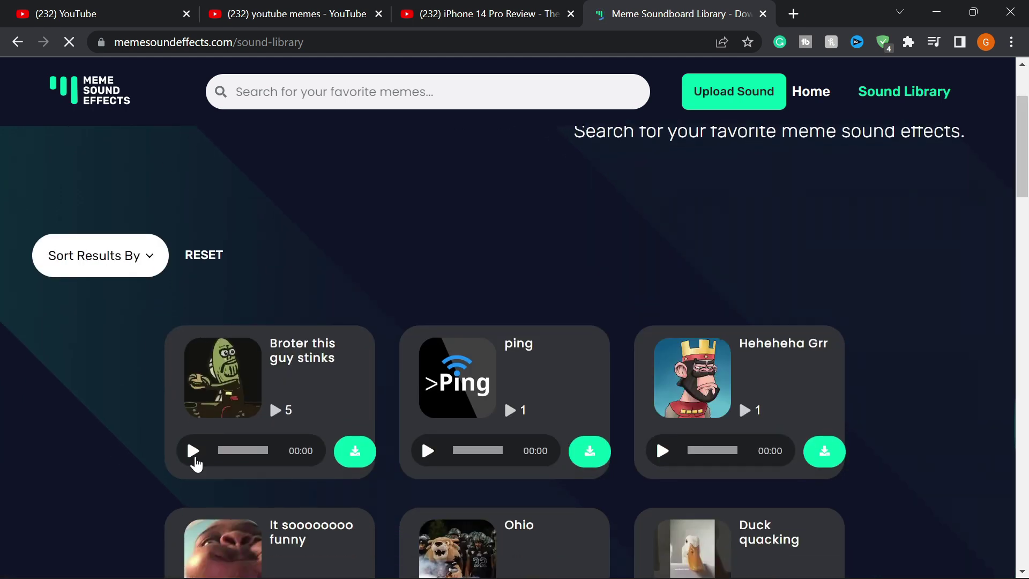
click(192, 455)
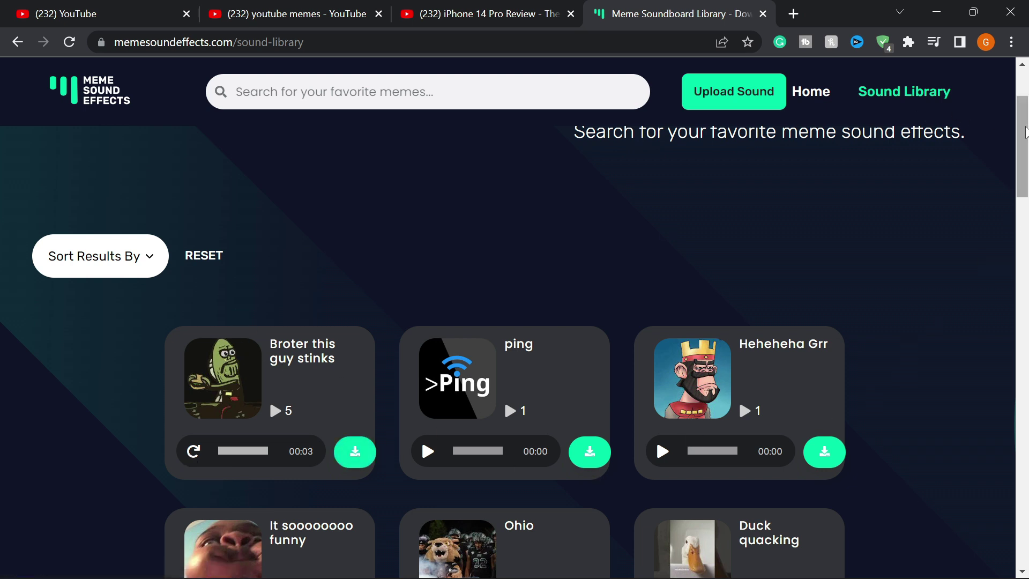
drag(1025, 131, 1024, 206)
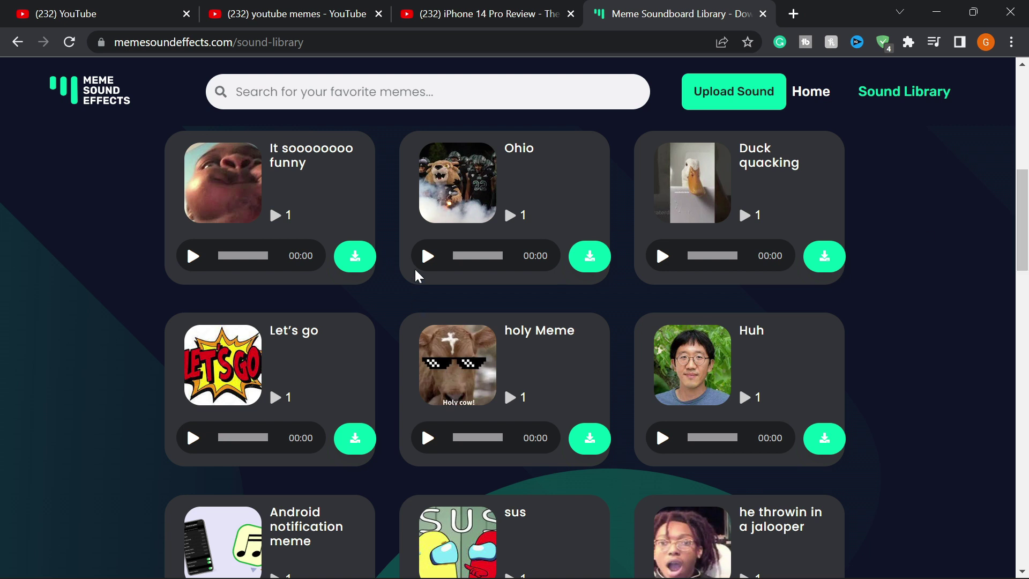
click(427, 256)
click(192, 259)
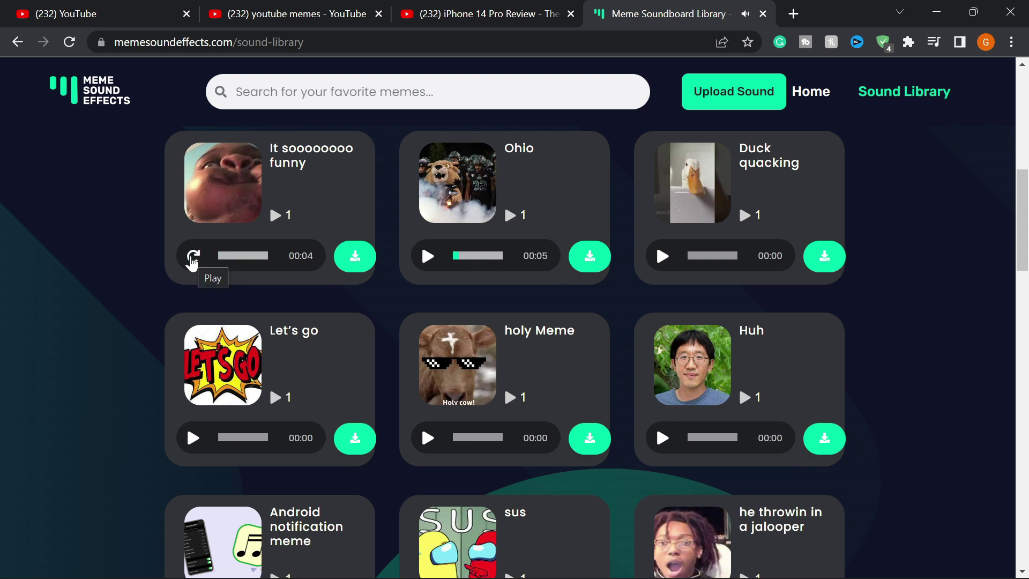
- Download the "It soooooooo funny" sound effect and save it as an MP3 in the Downloads folder
click(356, 263)
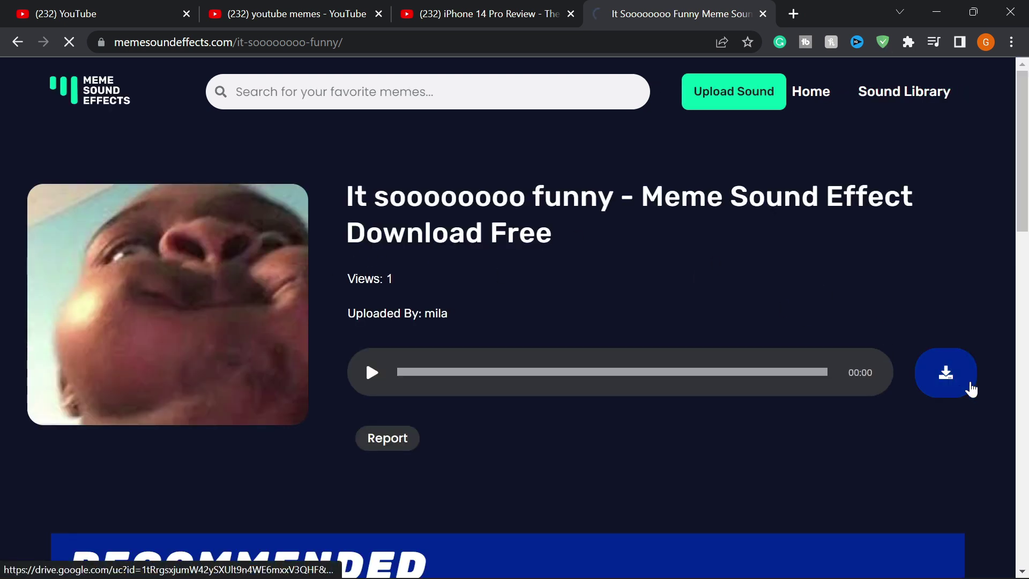
click(970, 390)
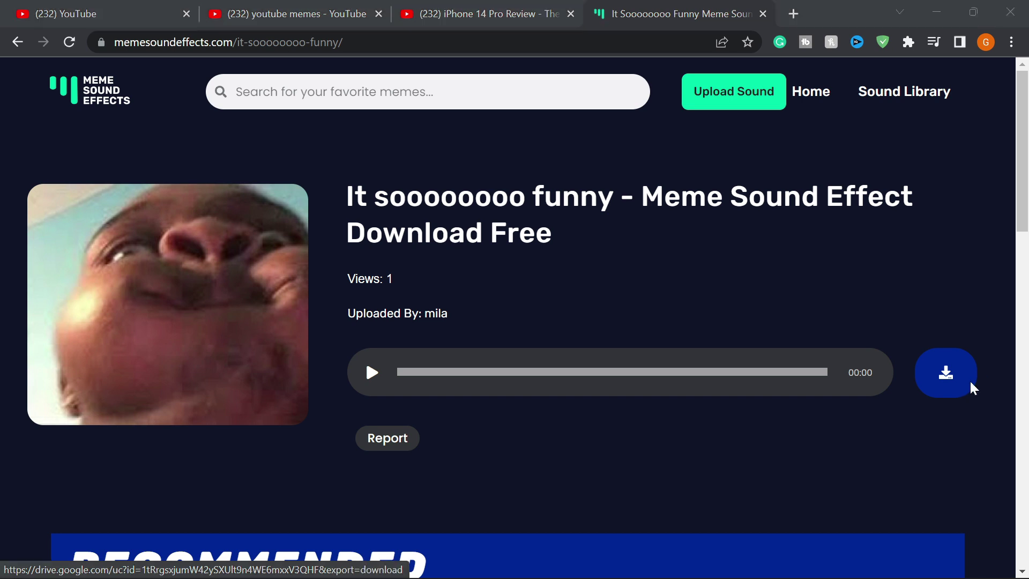
scroll(97, 353, up, 1)
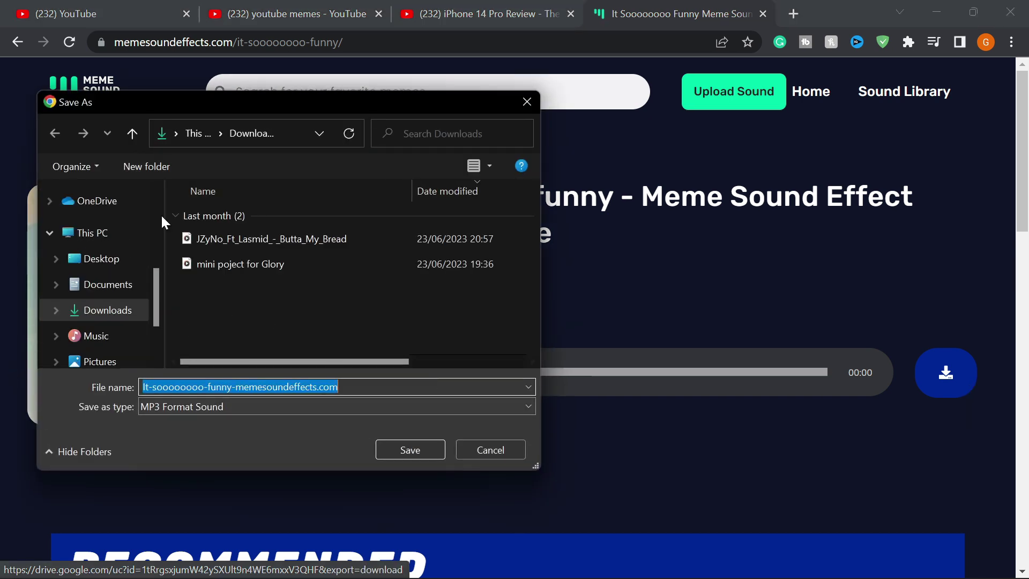
click(417, 451)
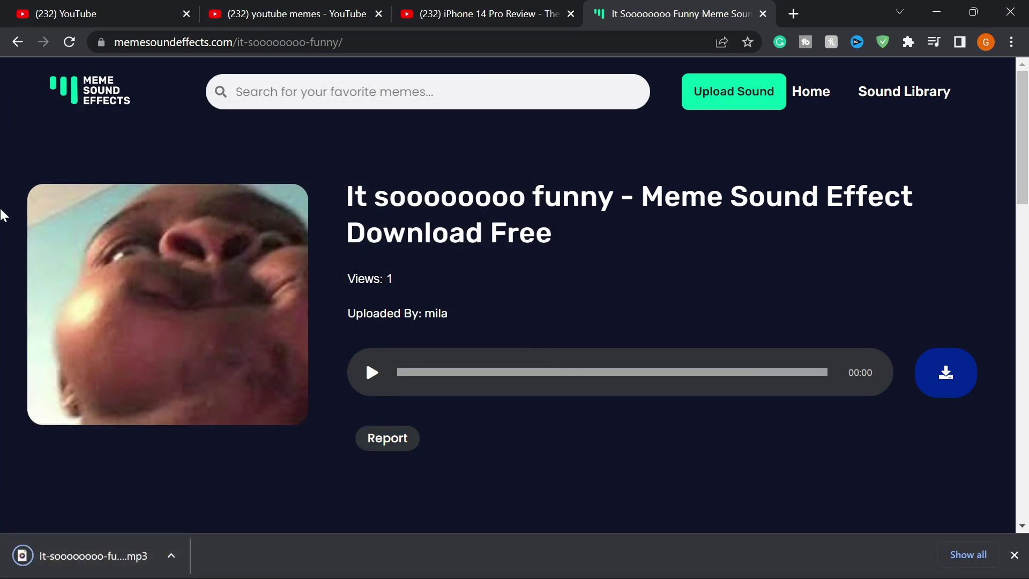
- Return to the green screen Video Library and preview the "Mr bombastic meme Green Screen" clip
click(17, 42)
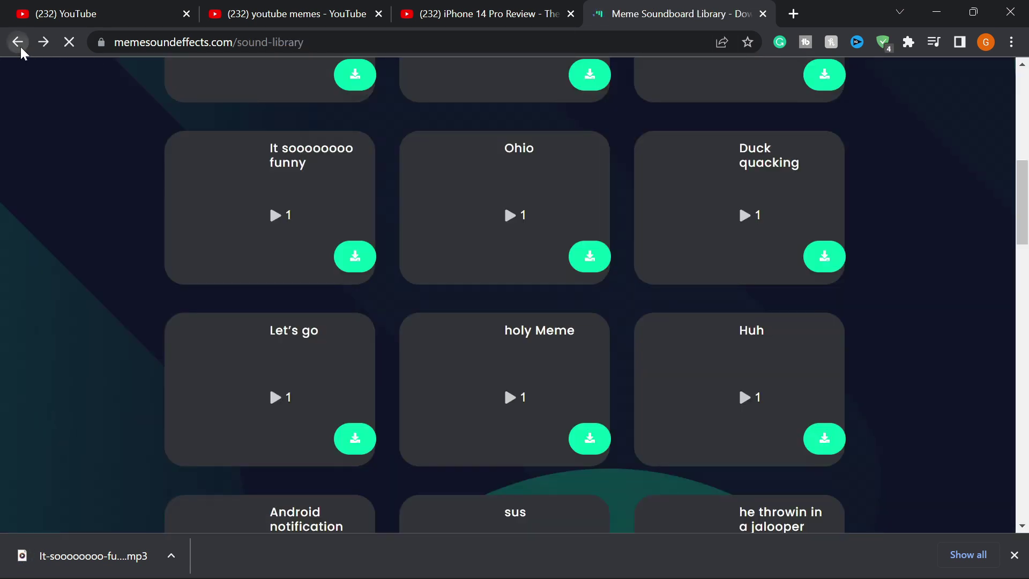
click(17, 42)
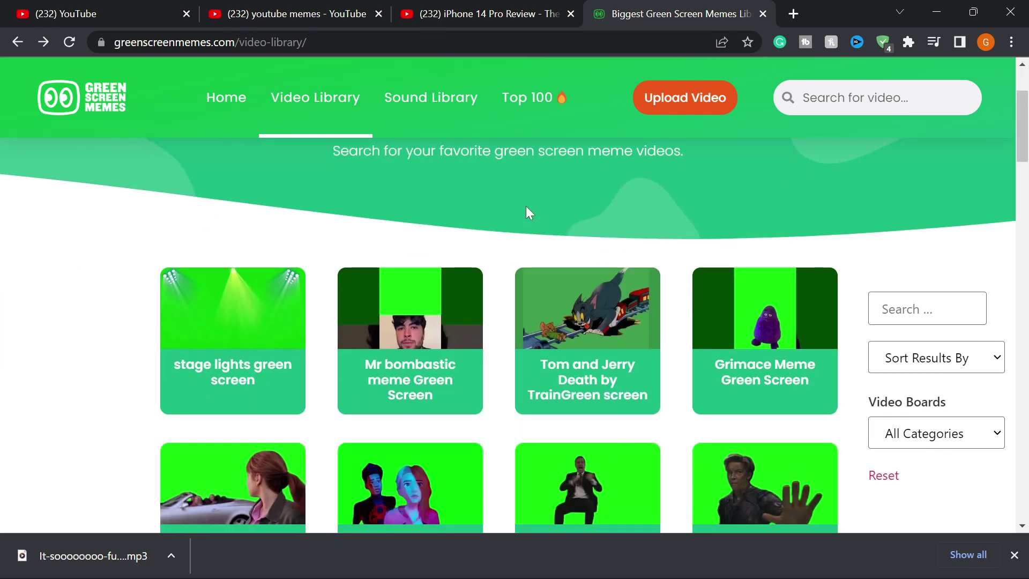
click(434, 327)
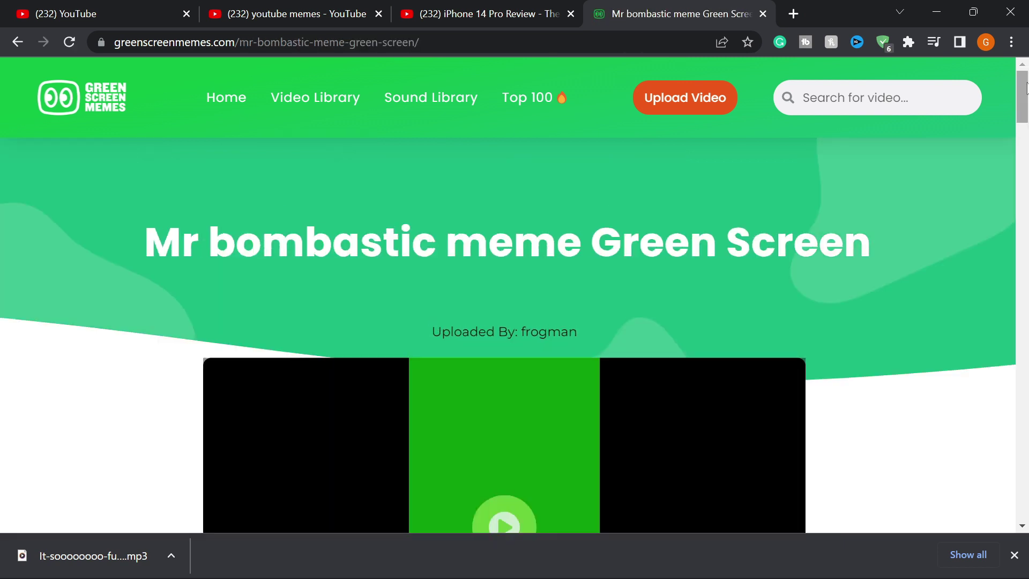
scroll(1026, 110, down, 4)
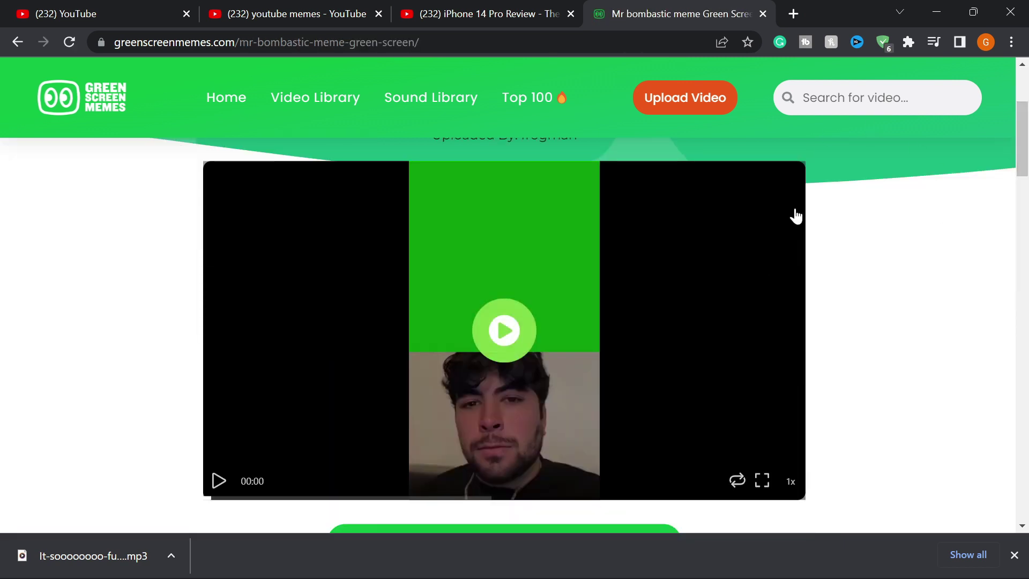
click(511, 317)
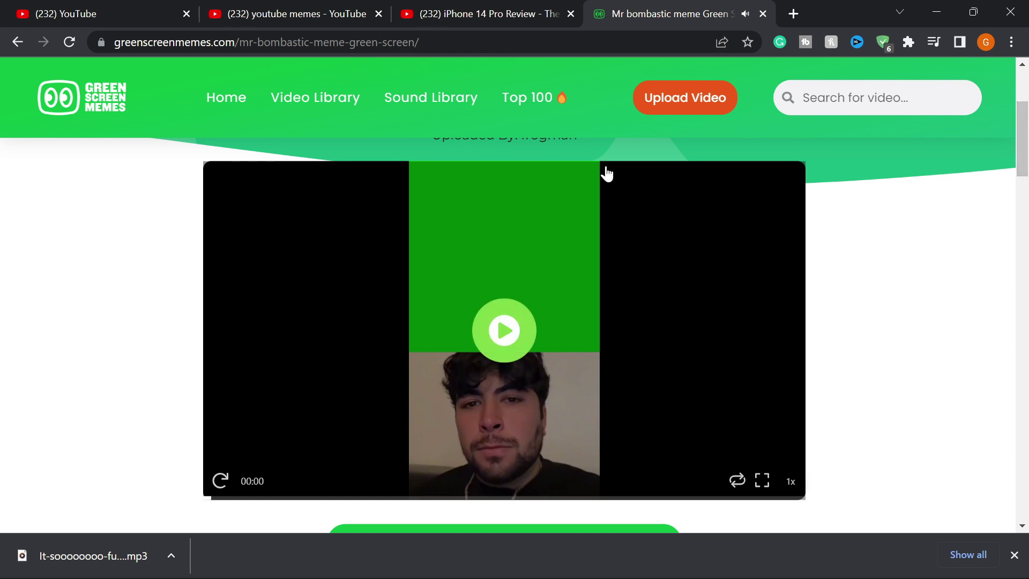
click(10, 51)
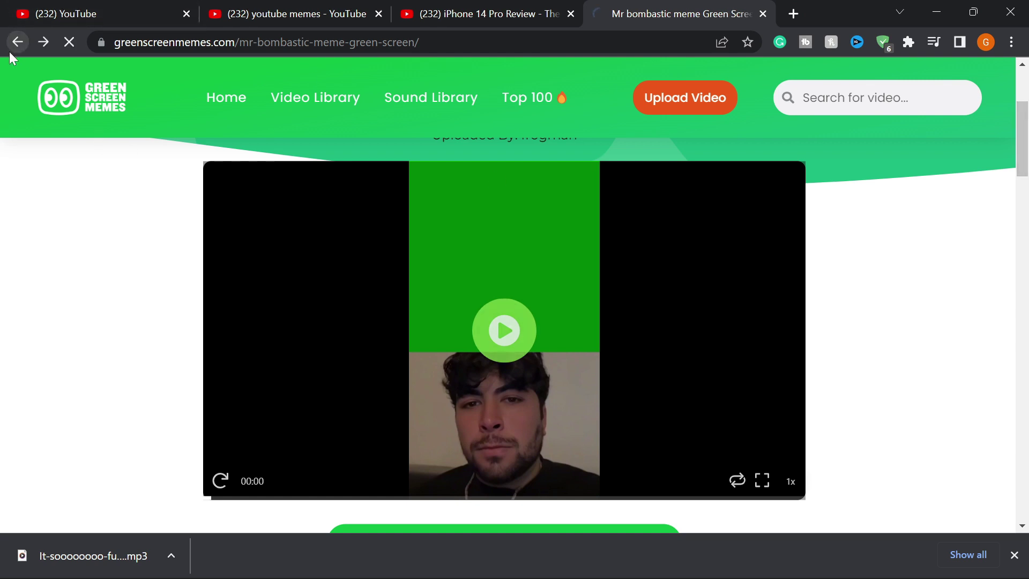
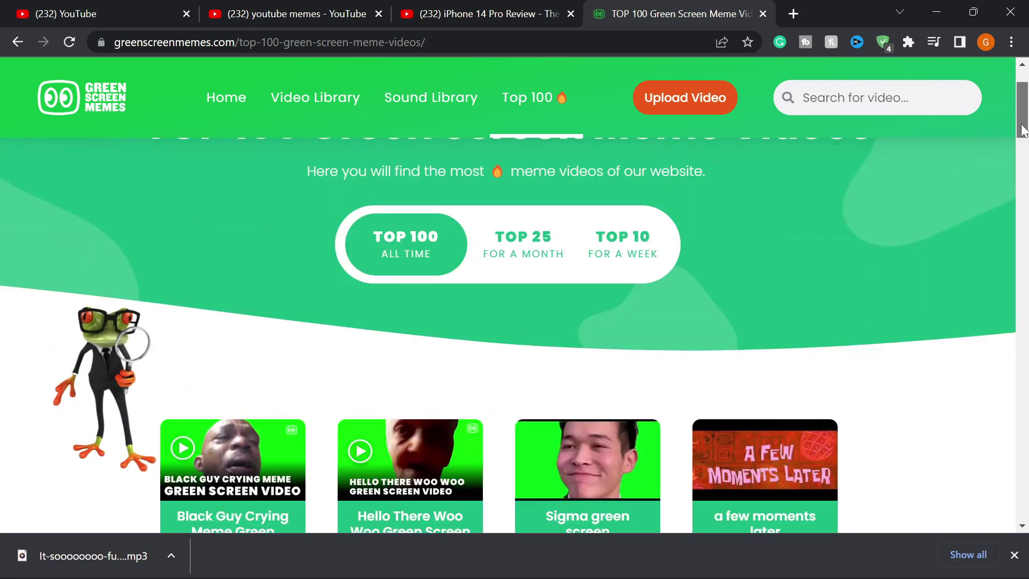
- Browse the Top 25 meme videos for a month from the Top 100 page
click(493, 347)
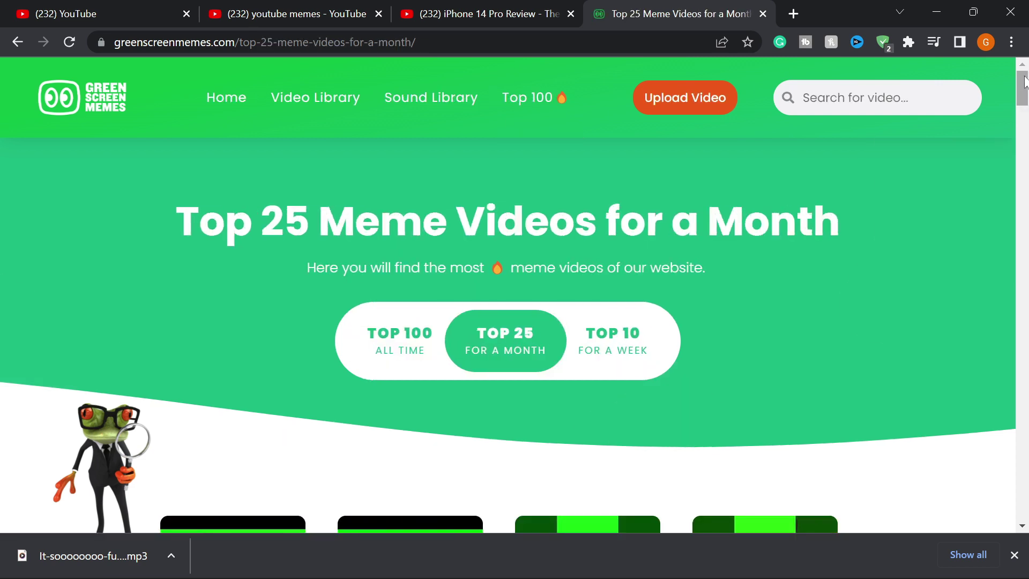
scroll(1025, 87, down, 1)
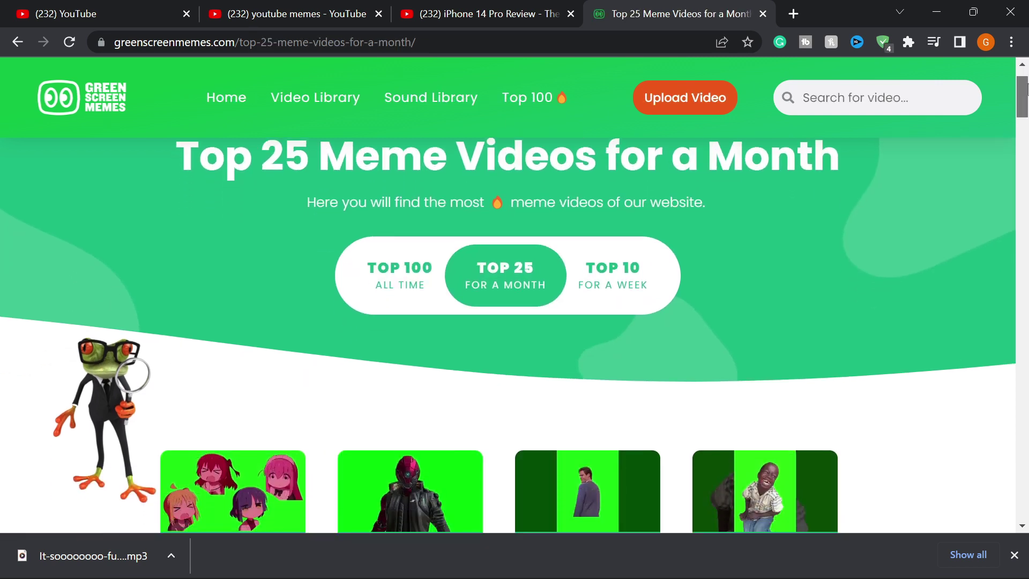
mouse_move(1025, 87)
mouse_down()
mouse_move(1025, 124)
mouse_move(1024, 72)
mouse_up()
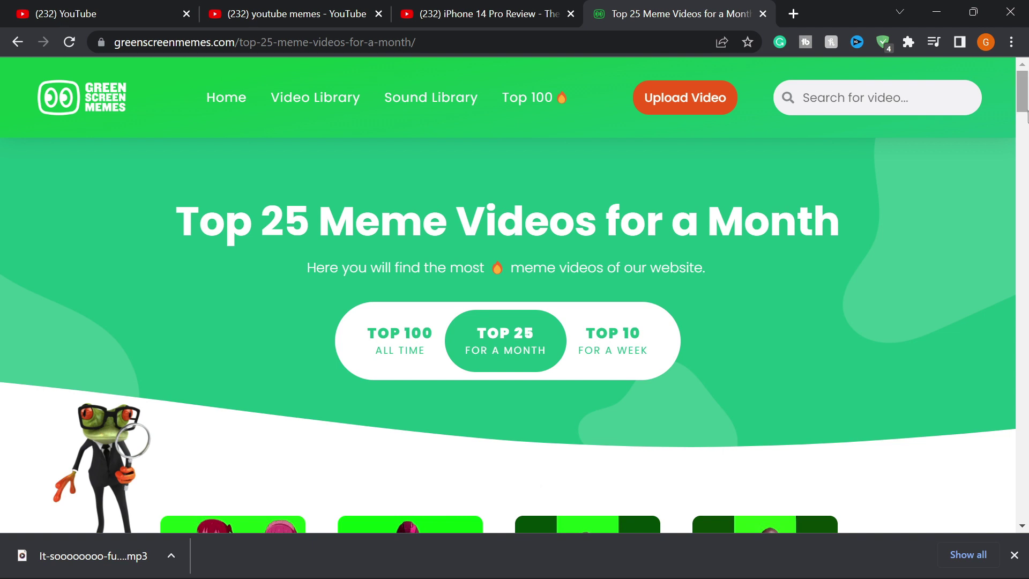
drag(1025, 97, 1027, 141)
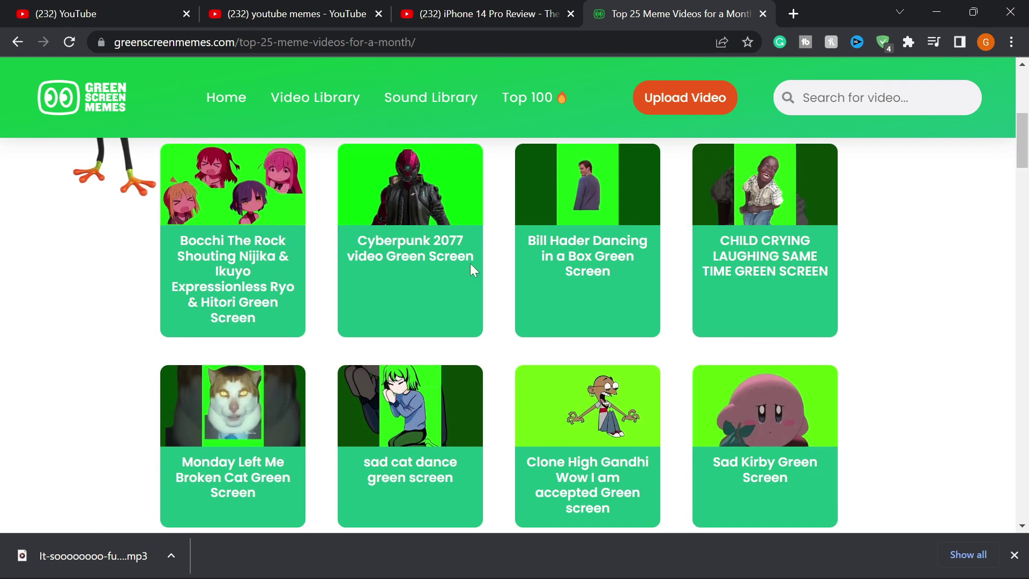
- Open the "CHILD CRYING LAUGHING SAME TIME GREEN SCREEN" clip, play its preview and locate its download option
click(764, 207)
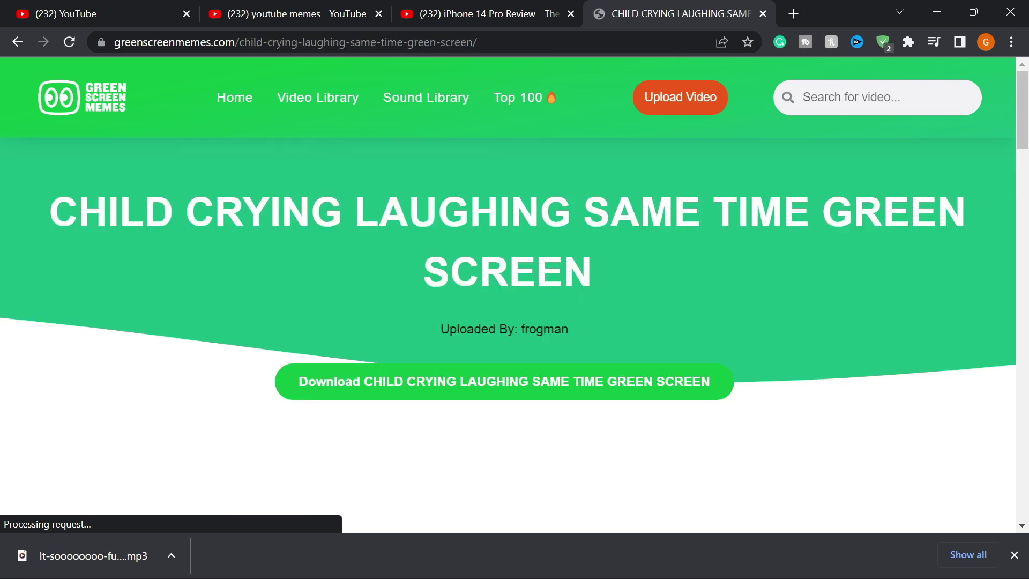
drag(1027, 125, 1024, 175)
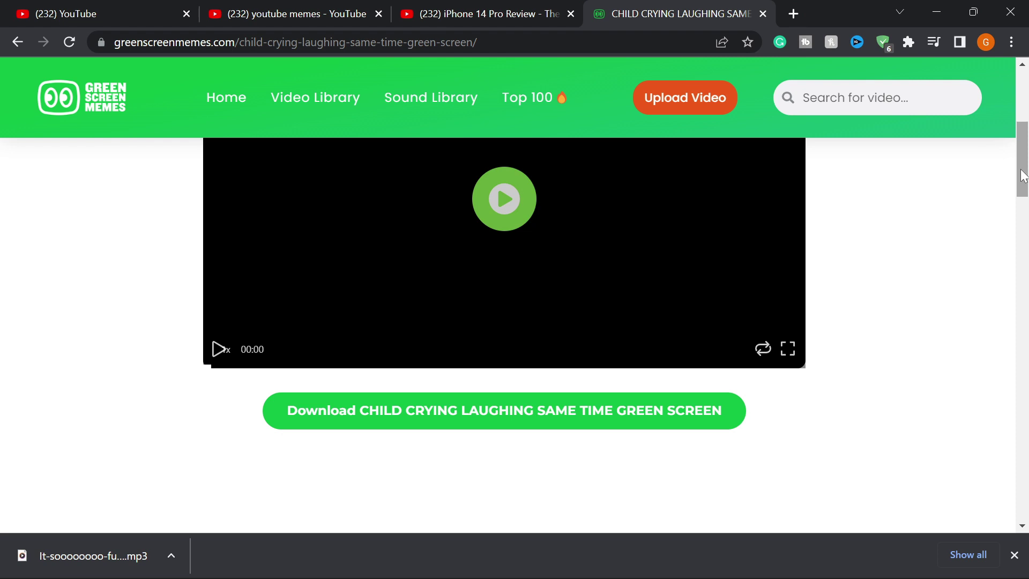
drag(1024, 176, 1024, 151)
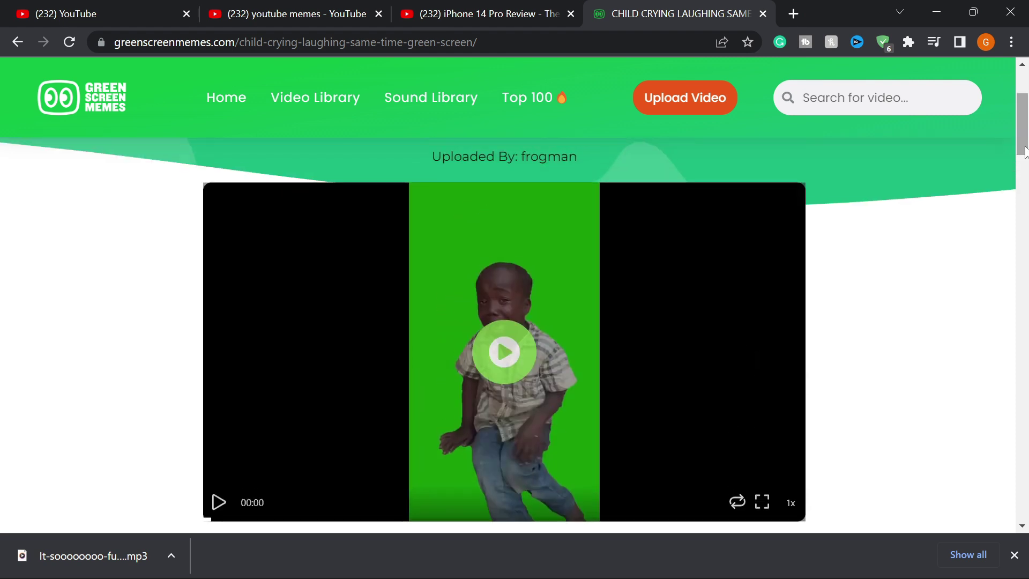
click(517, 351)
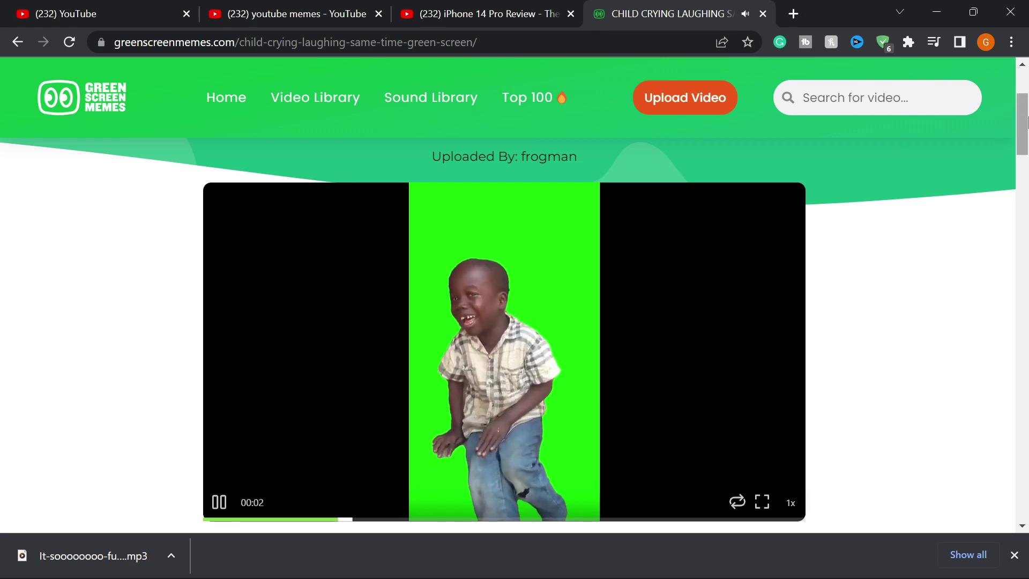
drag(1024, 115, 1025, 137)
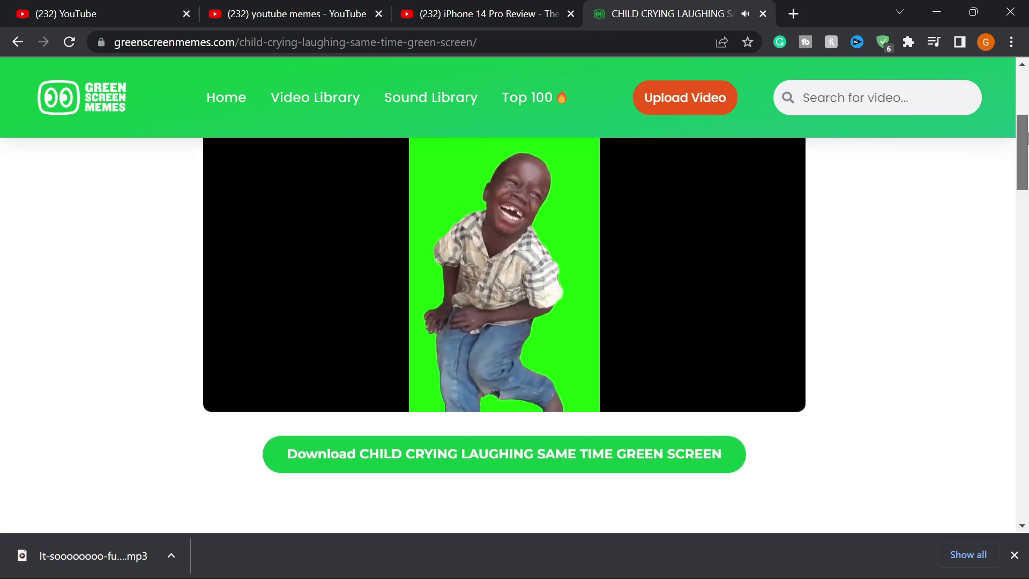
mouse_move(500, 228)
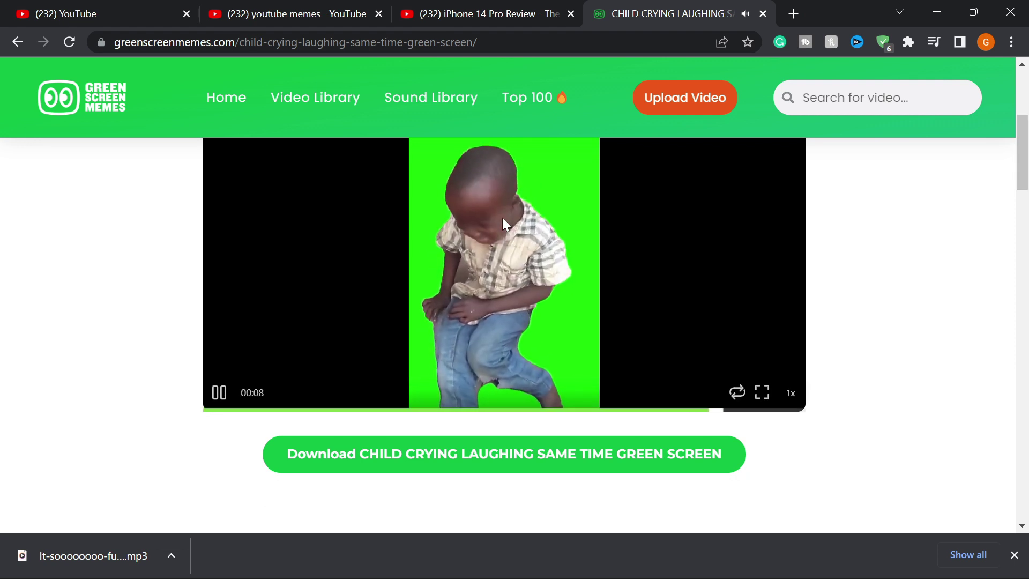
- Pause the preview, then download the child crying and laughing green screen clip as an MP4 video to the Downloads folder
click(502, 219)
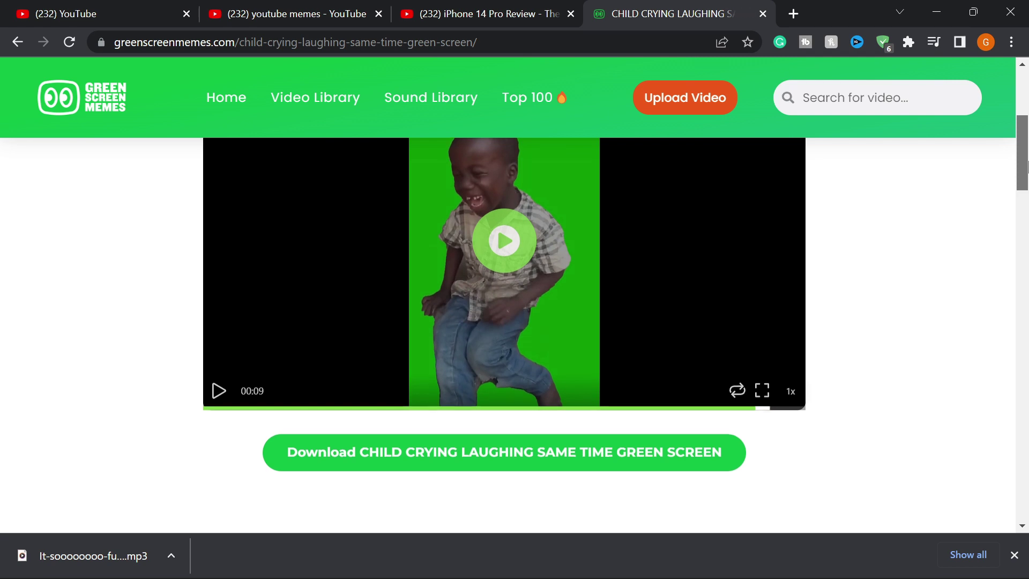
drag(1027, 166, 1027, 172)
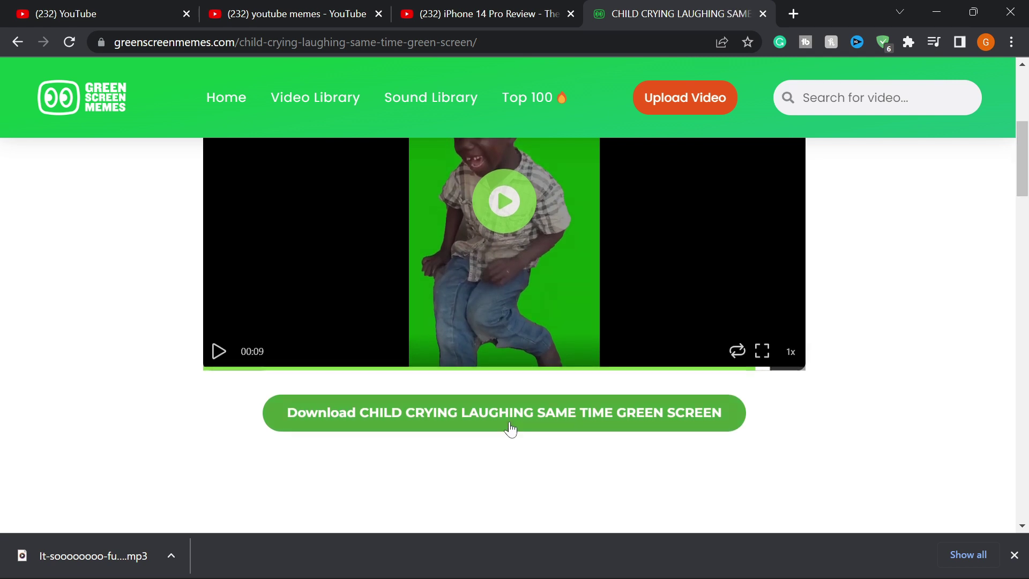
click(471, 427)
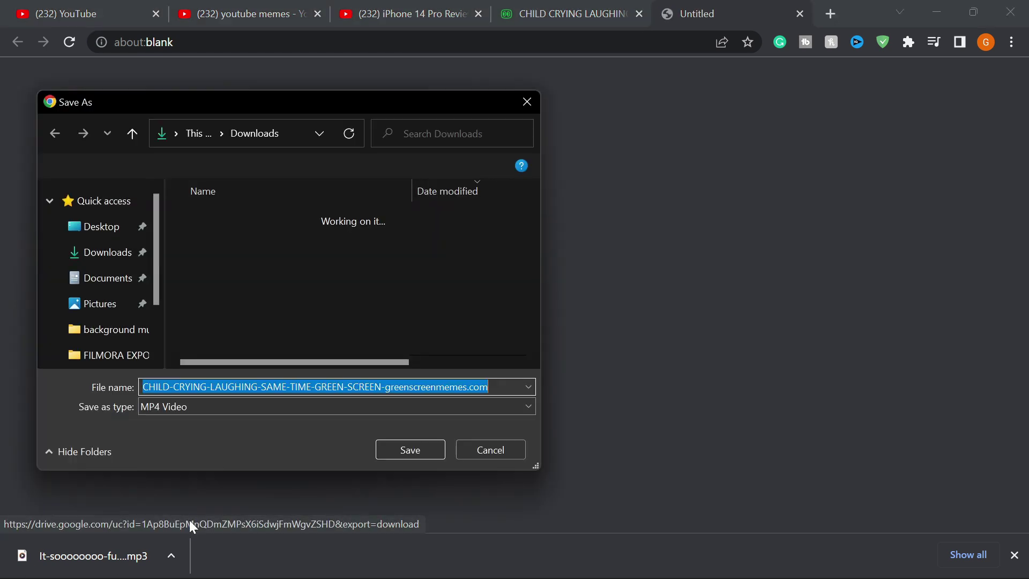
click(416, 445)
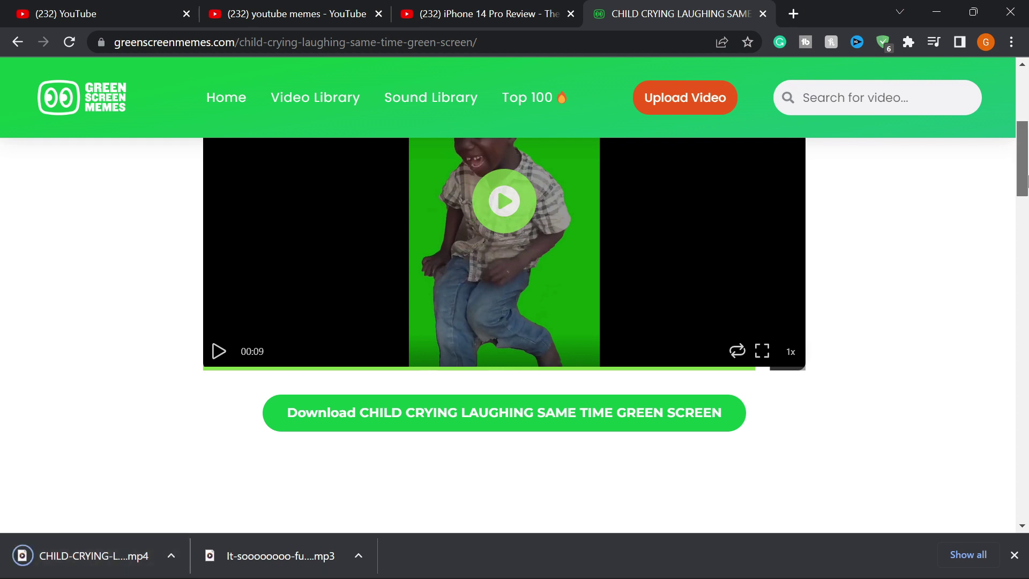
scroll(1027, 171, up, 3)
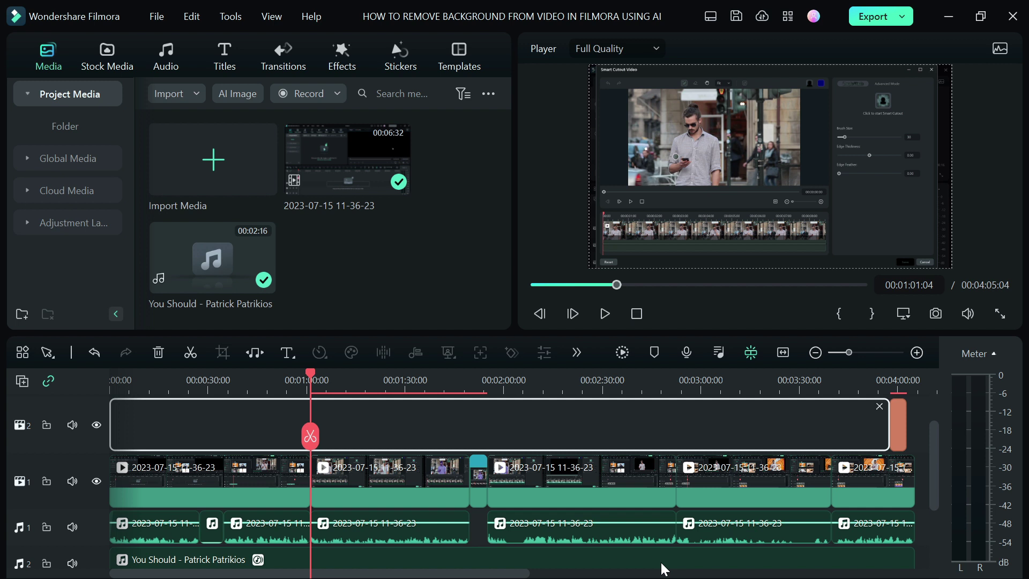
- Switch to Filmora and import the downloaded CHILD-CRYING-LAUGHING-SAME-TIME-GREEN-SCREEN video from the Downloads folder into the project media
click(514, 492)
double_click(363, 266)
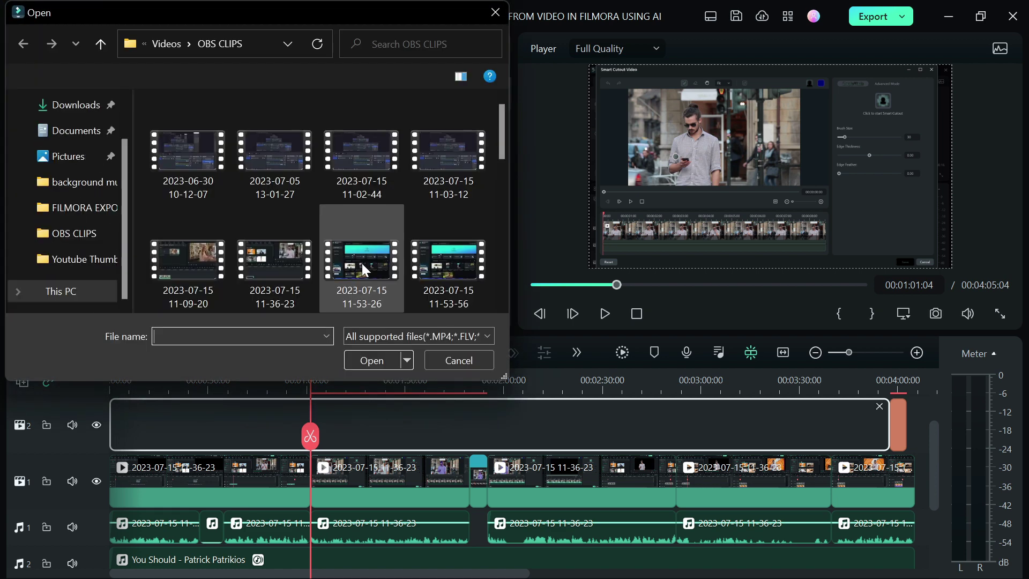
click(89, 222)
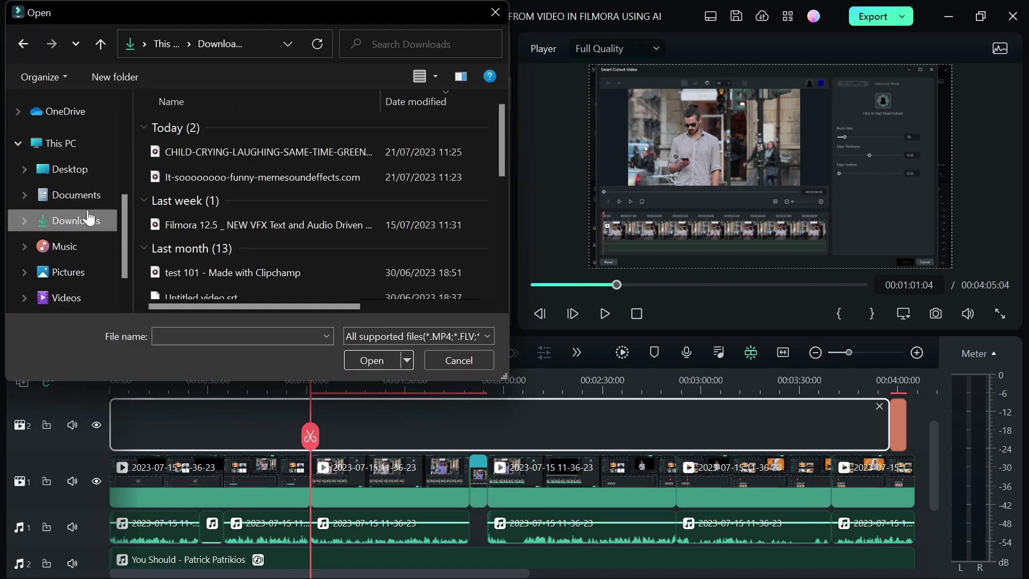
click(220, 159)
click(378, 361)
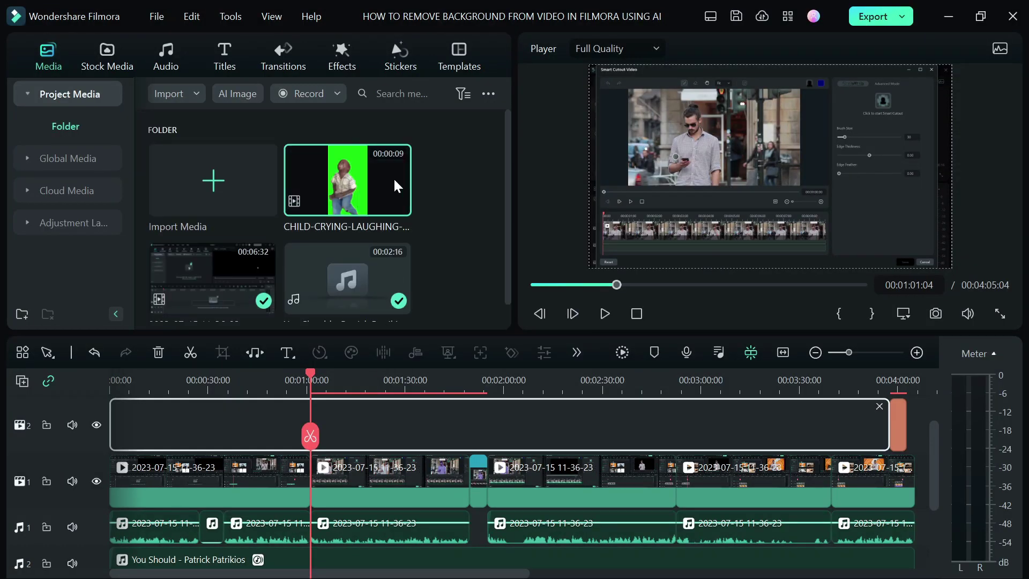
- Place the child clip on video track 2 at 00:01:01:04, keeping 1920 x 1080 25fps, and shift it slightly left of the frame's centre
drag(360, 183, 323, 424)
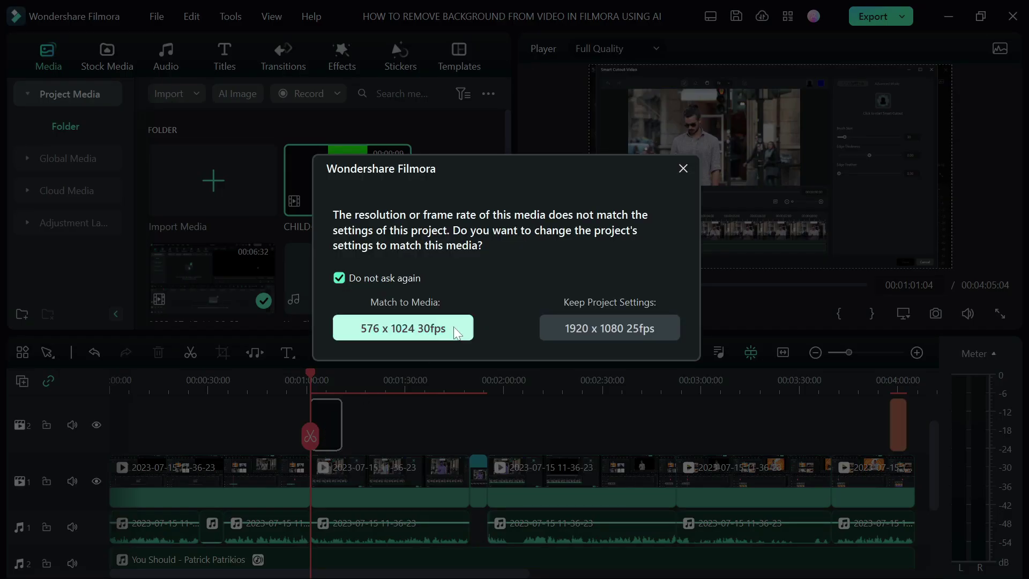
click(623, 327)
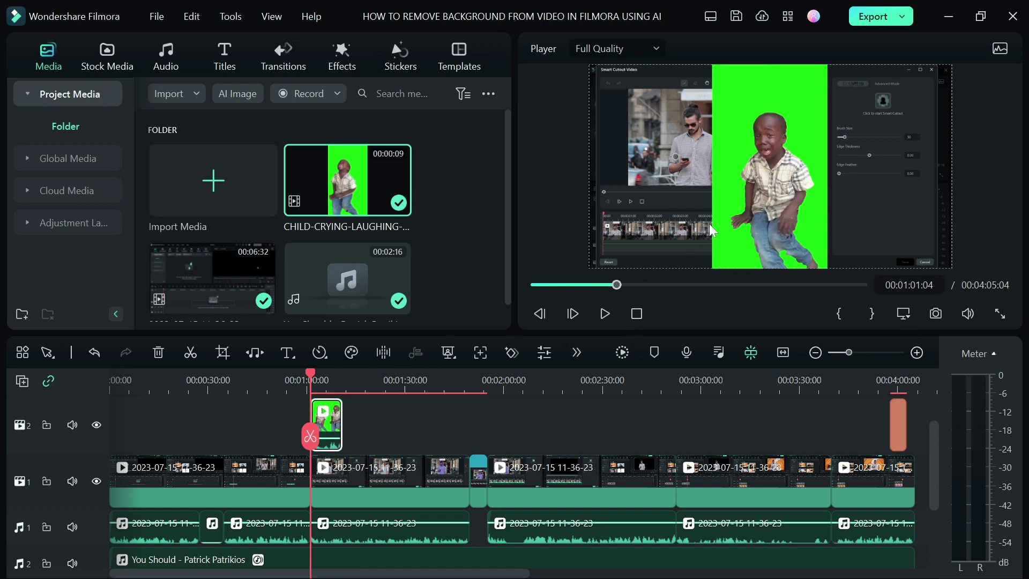
drag(674, 215, 711, 215)
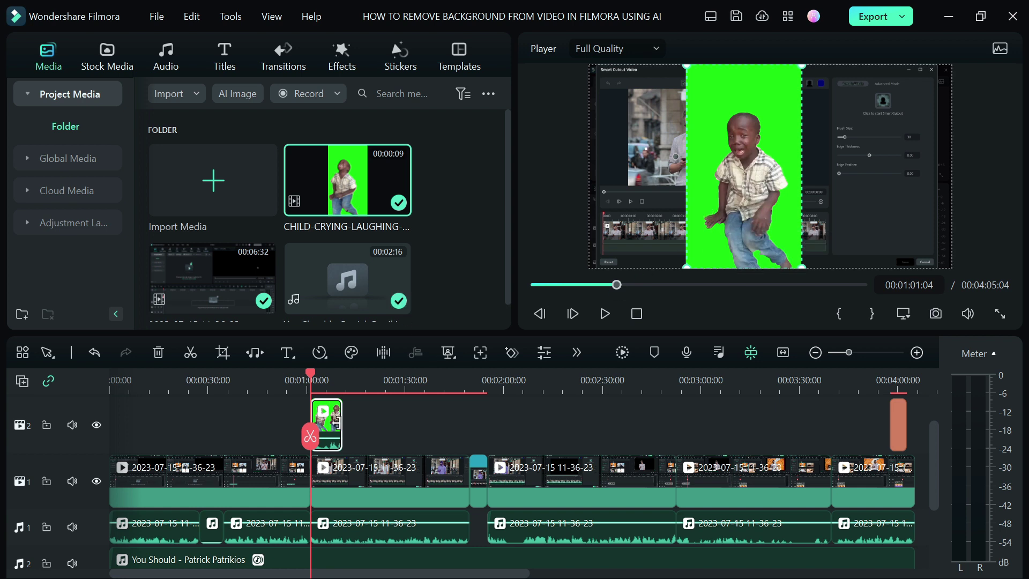
- Enable Chroma Key on the child clip on video track 2 to remove its green background
double_click(335, 429)
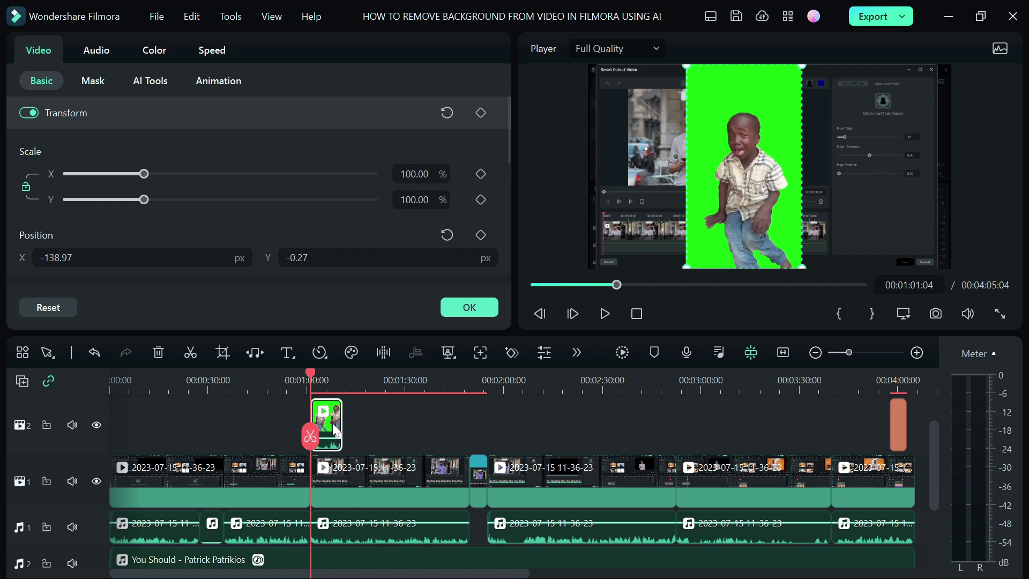
click(153, 81)
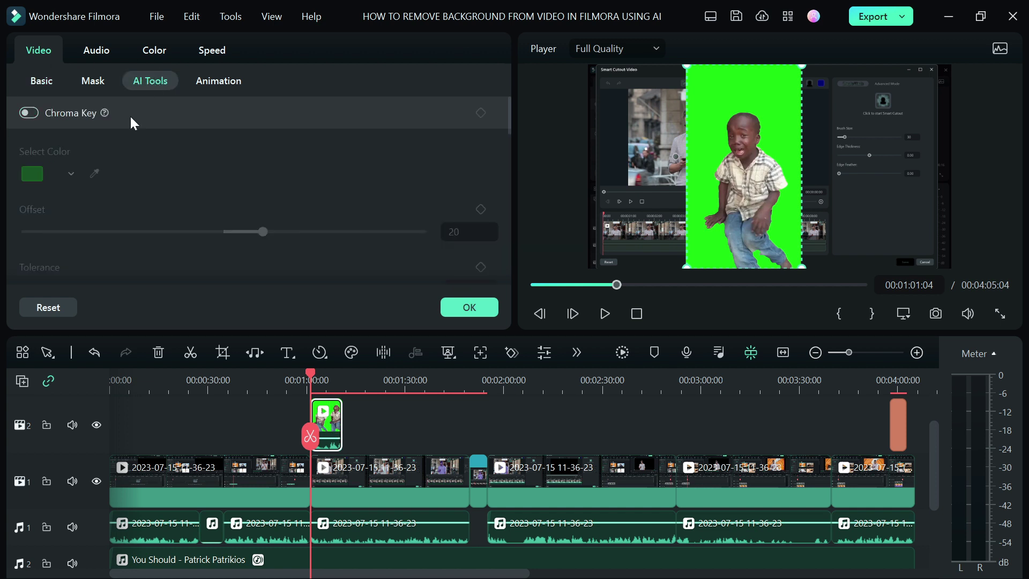
click(30, 113)
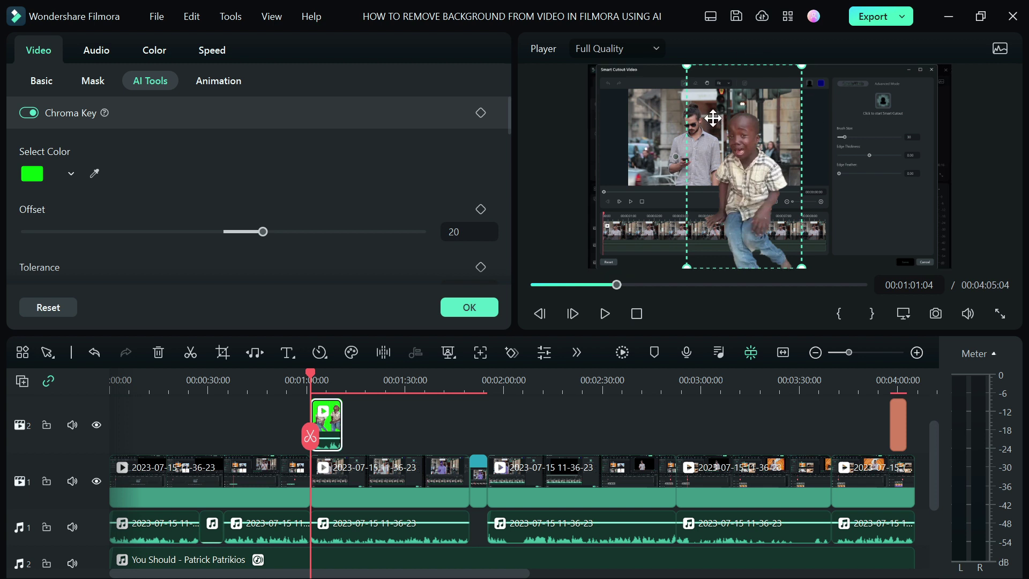
- Move the keyed child further left in the frame, over the standing man, and play back the composited clip
drag(773, 182, 707, 184)
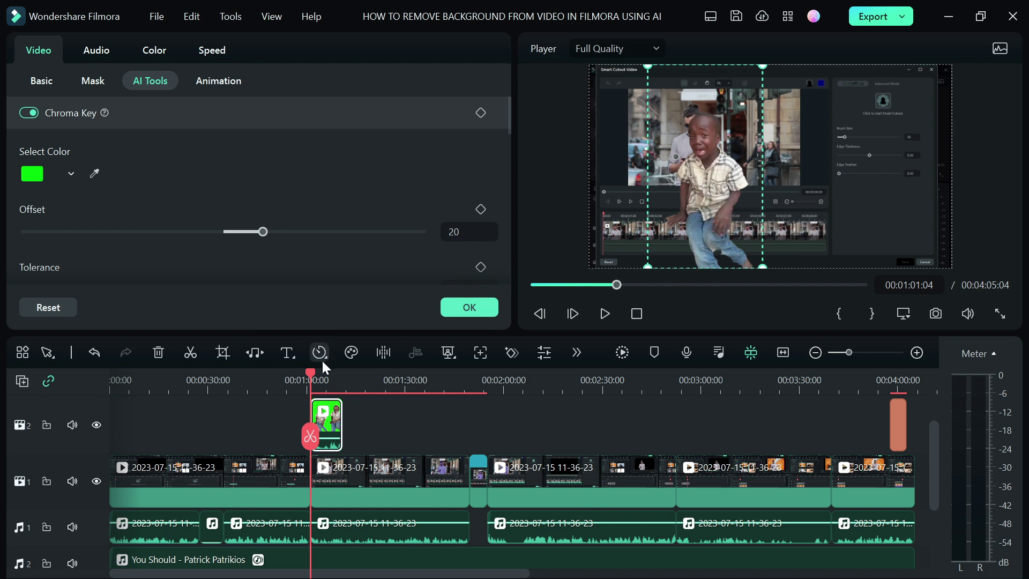
key(space)
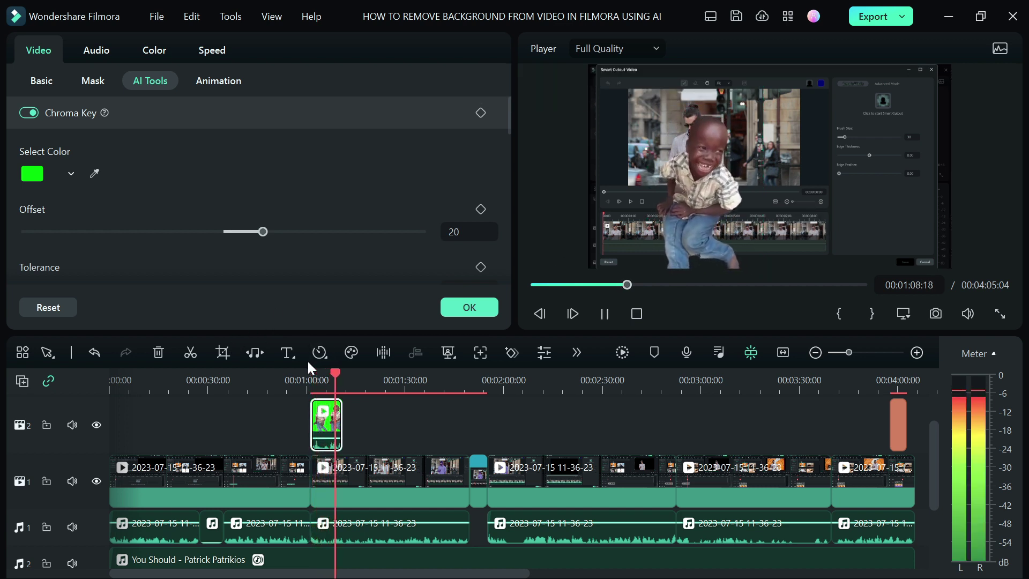
key(space)
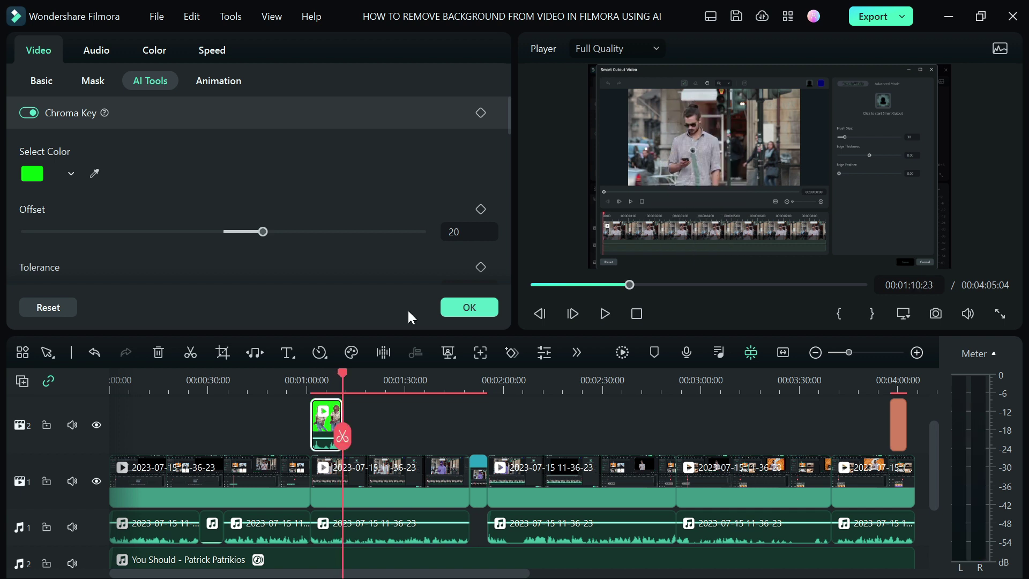